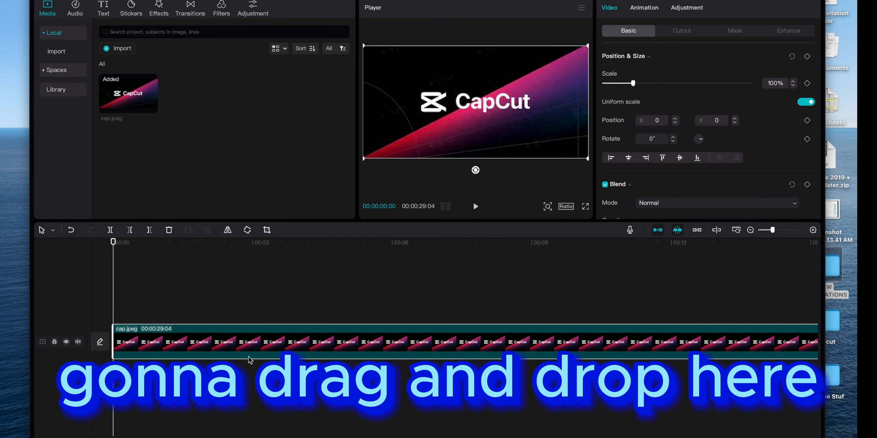
scroll(535, 365, "right", 10)
scroll(538, 363, "right", 10)
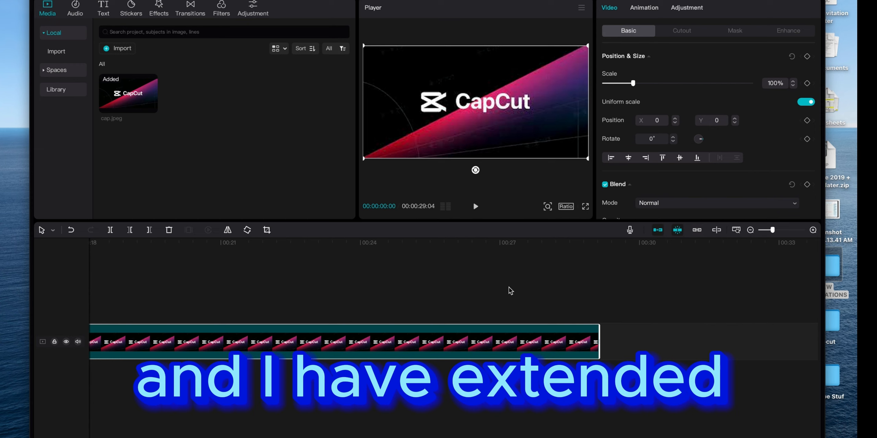
scroll(513, 337, "left", 3)
scroll(511, 337, "left", 15)
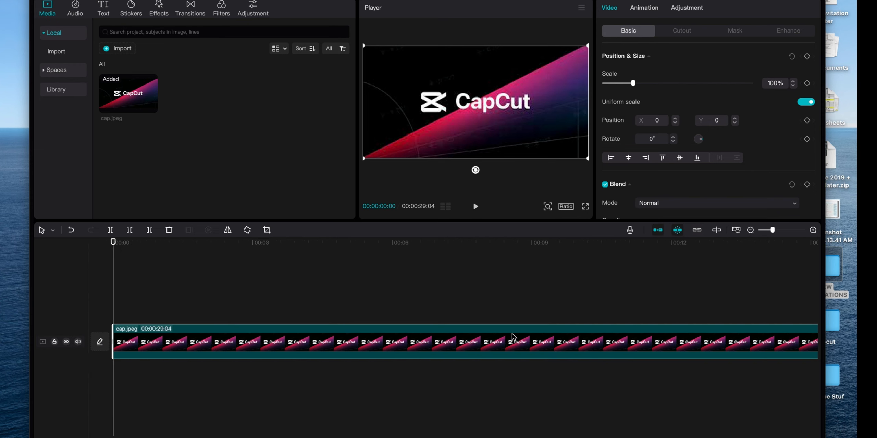
left_click(123, 50)
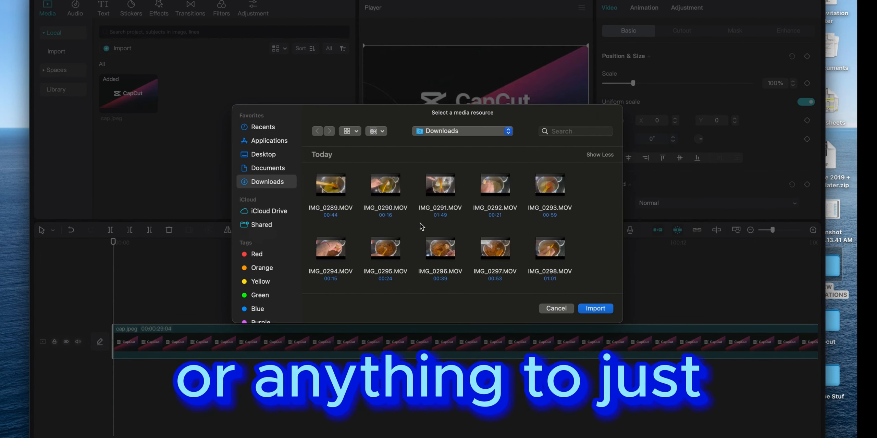
left_click(556, 309)
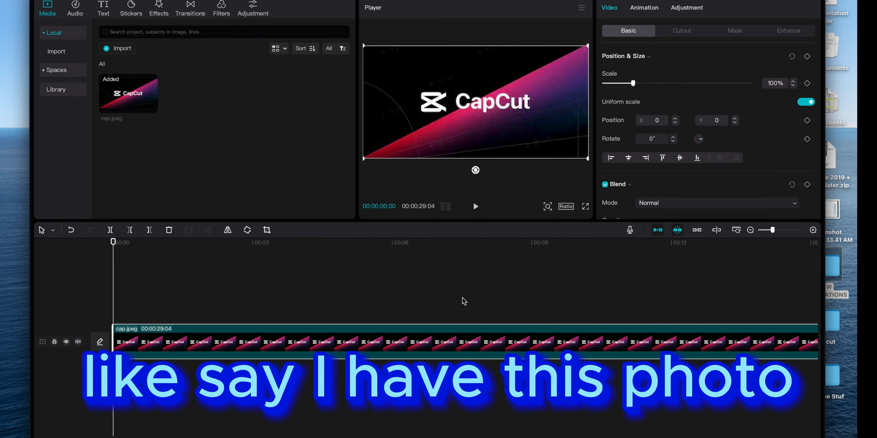
- Add a default text clip above cap.jpeg at the timeline start and extend it to about 13 seconds
left_click(108, 12)
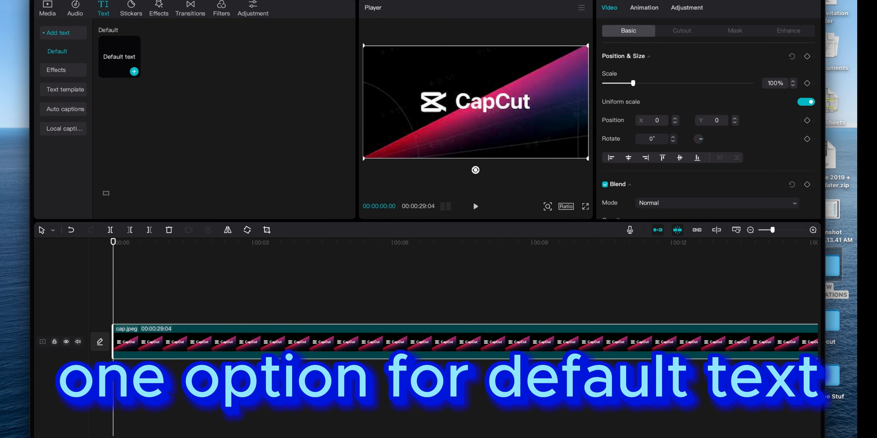
left_click_drag(120, 59, 123, 310)
left_click(256, 316)
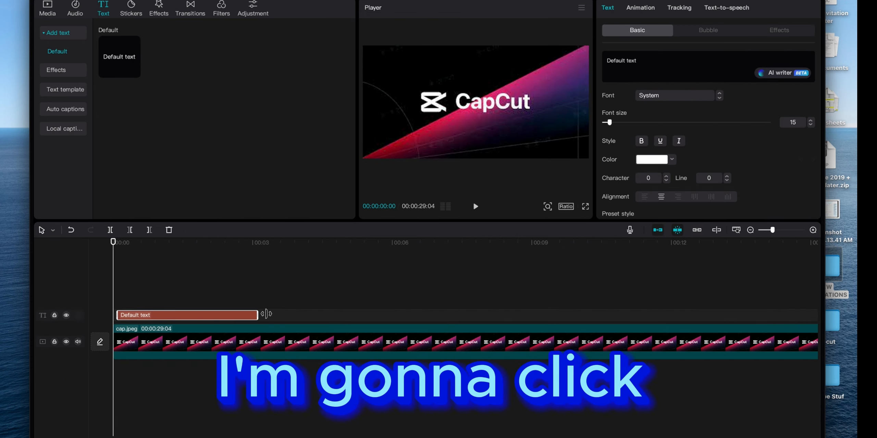
left_click_drag(257, 316, 727, 315)
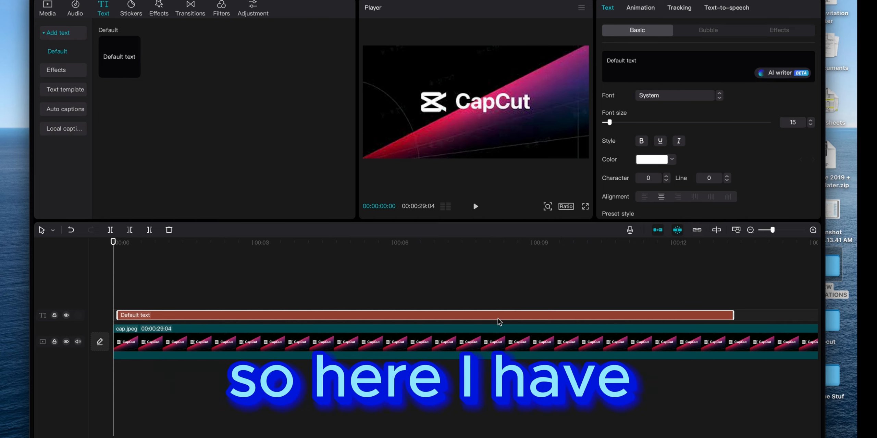
- Replace the caption with "Creating a video tutorial on how to convert text into speech can be a bit more involved and may require video editing software."
left_click_drag(647, 64, 594, 57)
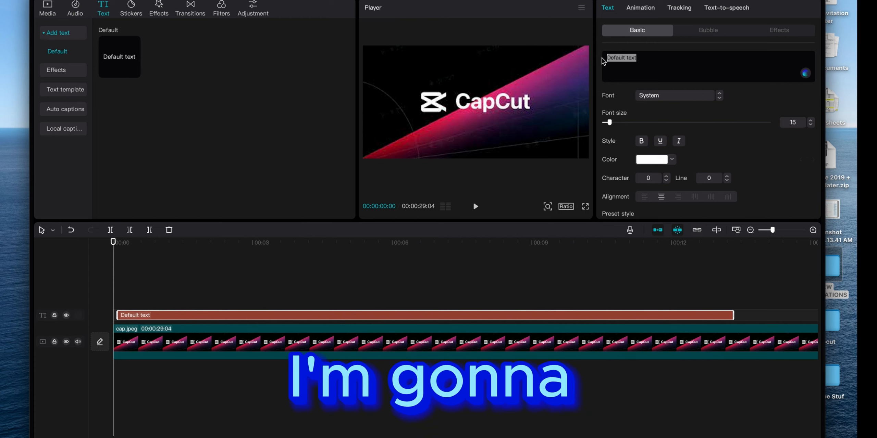
type("Creating a video tutorial on how to convert text into speech can be a bit more involved and may require video editing software.")
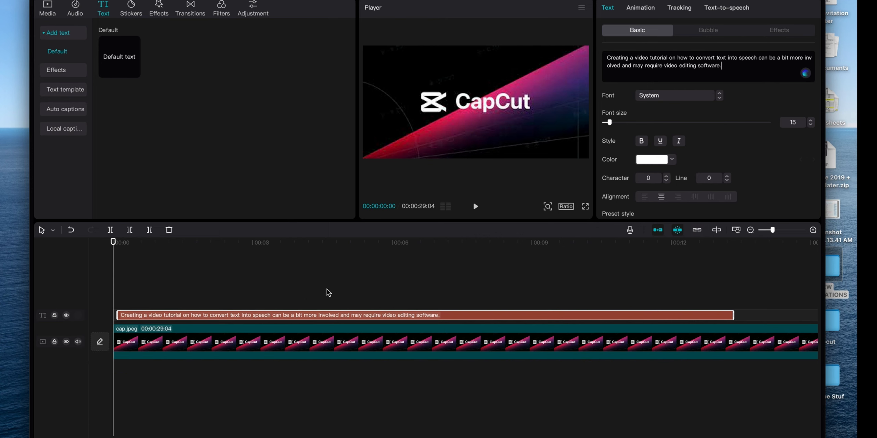
- Move the caption out of the visible frame, below the image, to hide it in the video
left_click(235, 251)
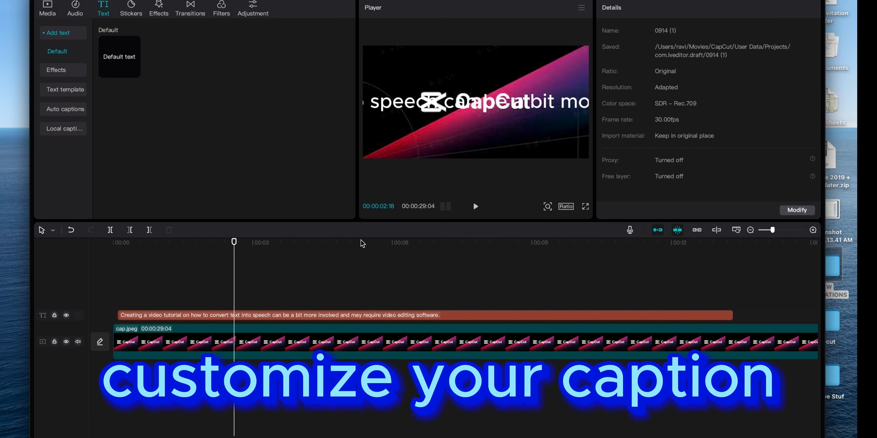
left_click(308, 318)
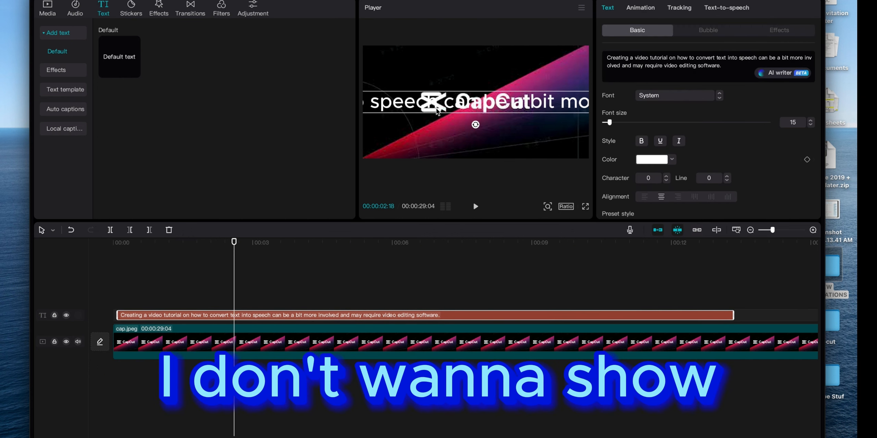
left_click_drag(437, 111, 448, 266)
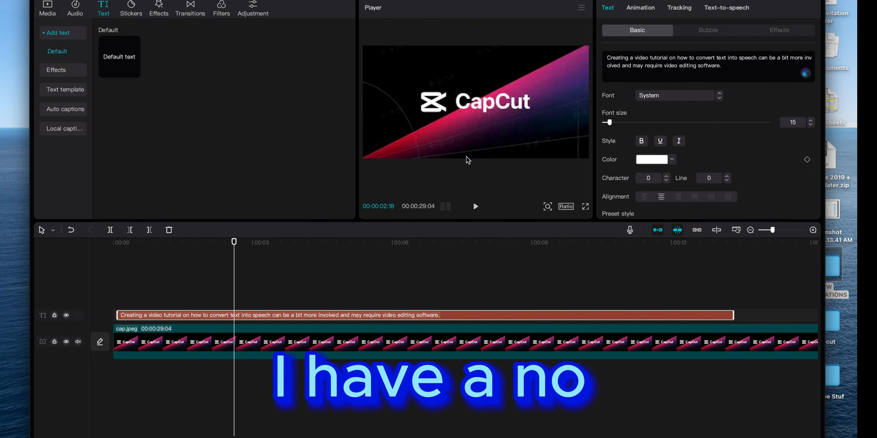
- Browse the text-to-speech voices for the caption clip and preview Jessie and Good Guy
left_click(120, 285)
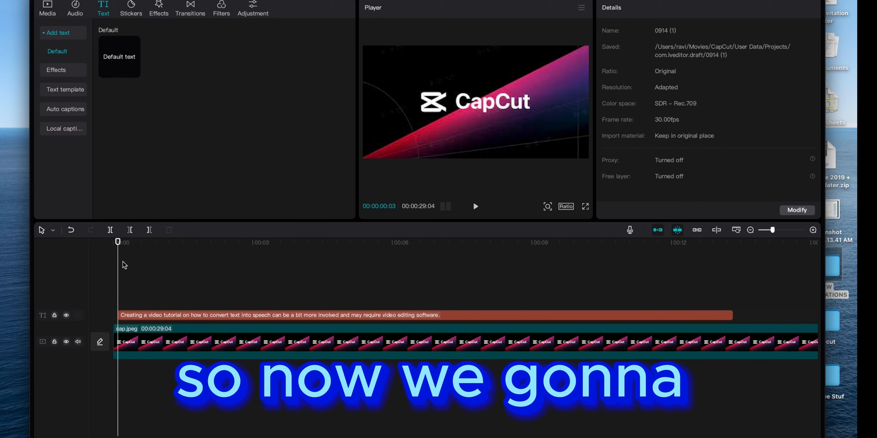
left_click(258, 314)
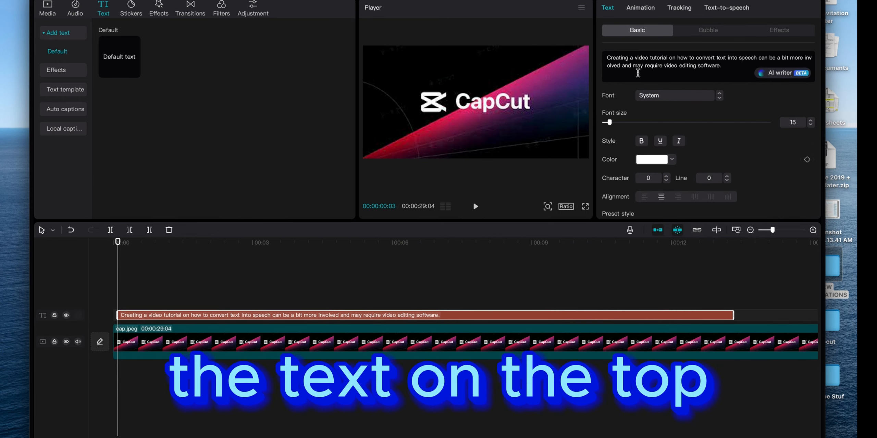
left_click(733, 10)
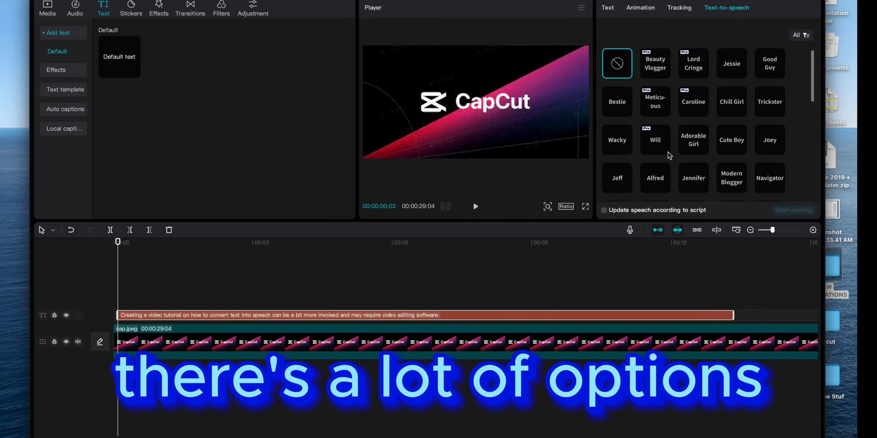
scroll(668, 152, "down", 10)
scroll(677, 87, "up", 1)
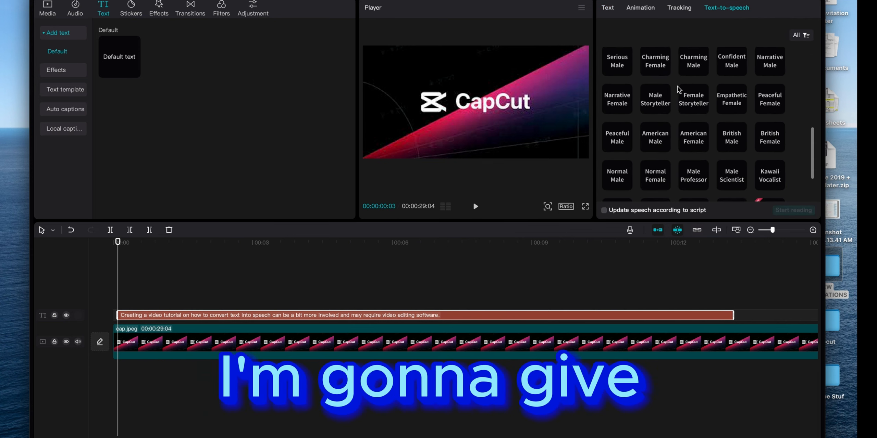
scroll(664, 97, "up", 8)
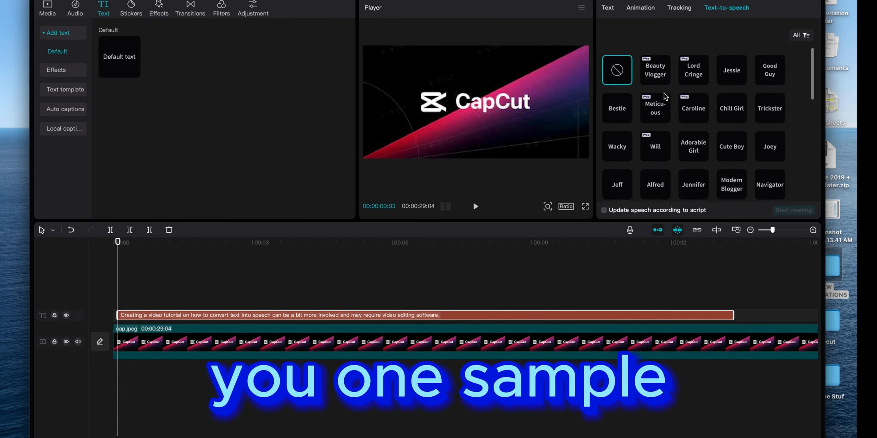
left_click(734, 78)
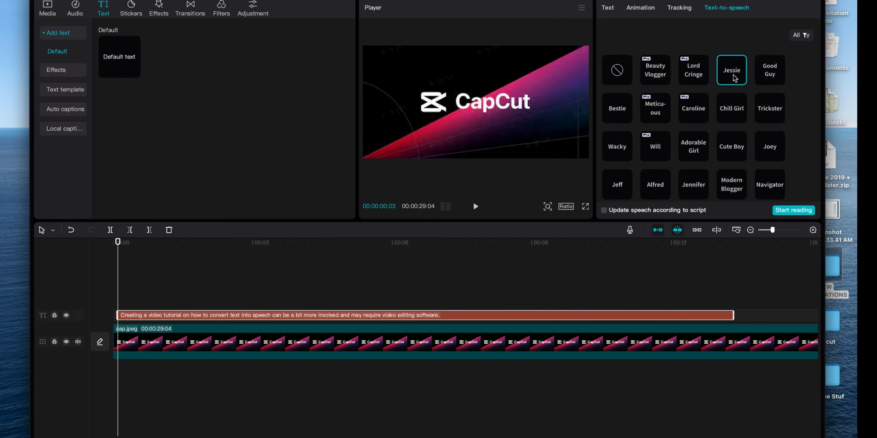
left_click(771, 78)
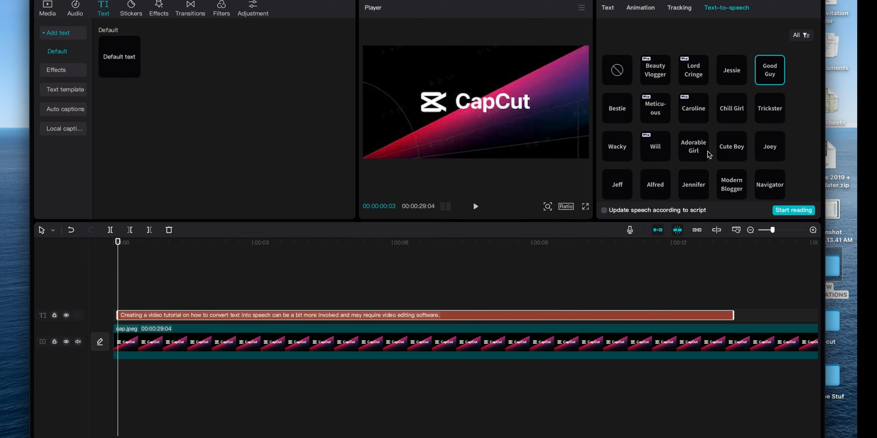
- Preview the Female Vocalist, Kawaii Vocalist, Male Scientist, Male Professor and American Male voices
scroll(708, 155, "down", 1)
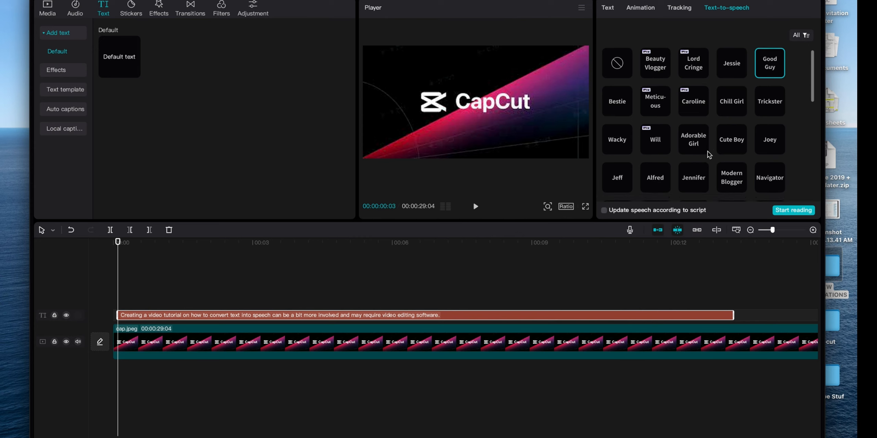
scroll(709, 154, "down", 5)
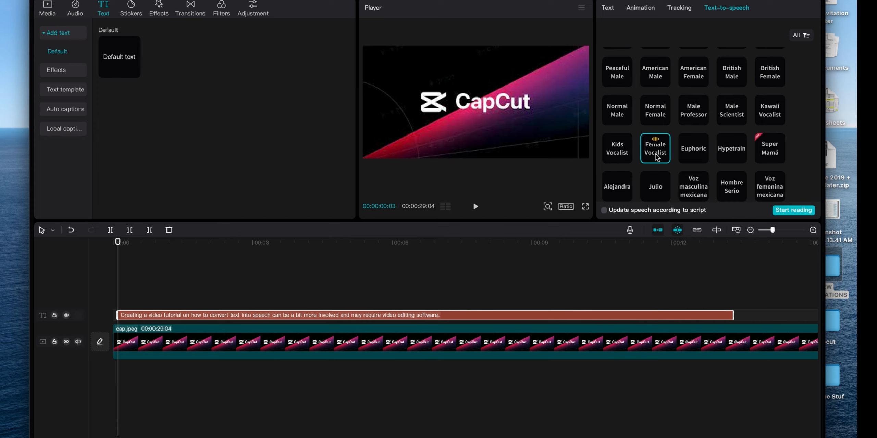
left_click(772, 116)
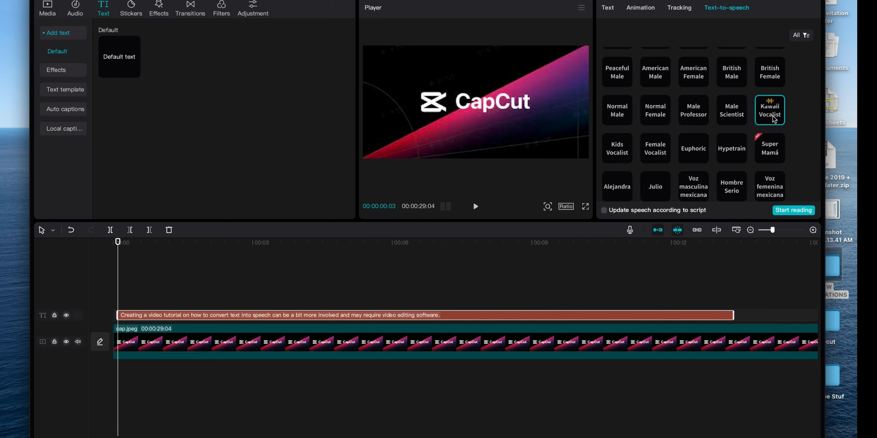
left_click(736, 111)
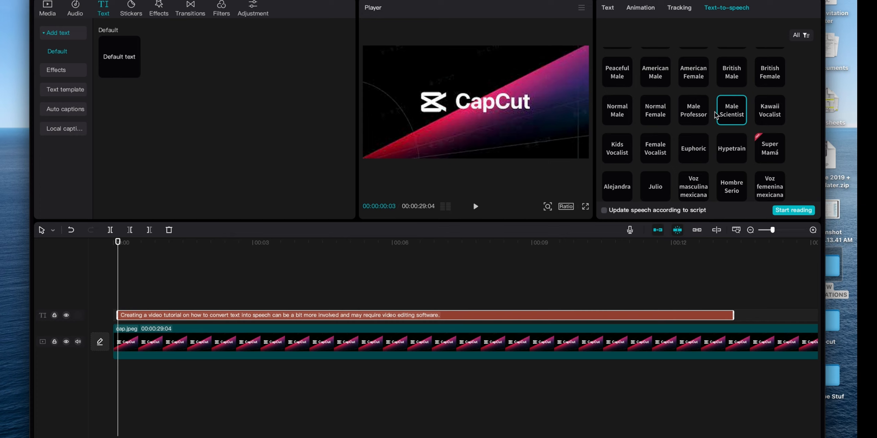
left_click(703, 114)
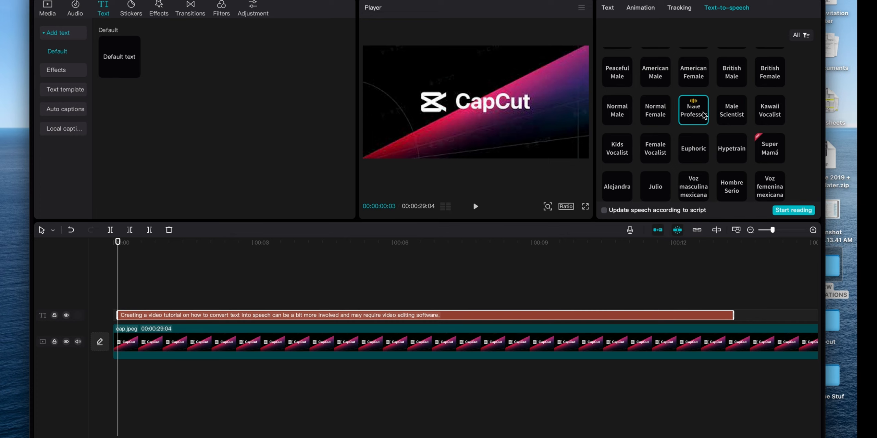
left_click(664, 80)
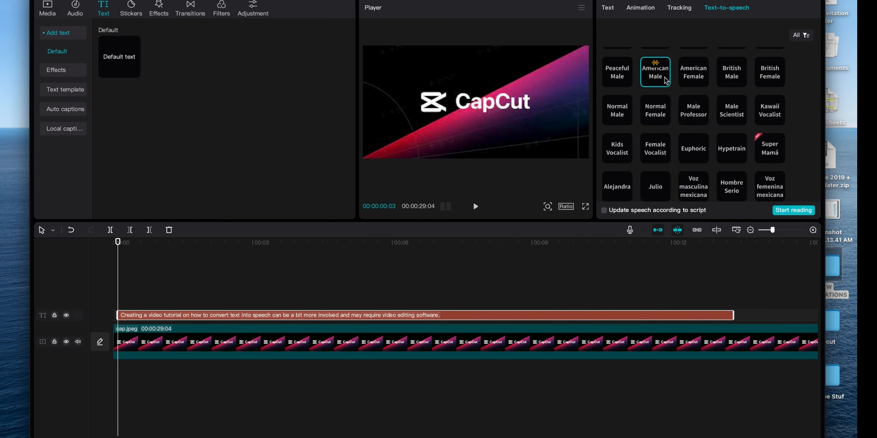
- Generate speech from the caption with the British Male voice and align the audio clip with the timeline start
left_click(734, 80)
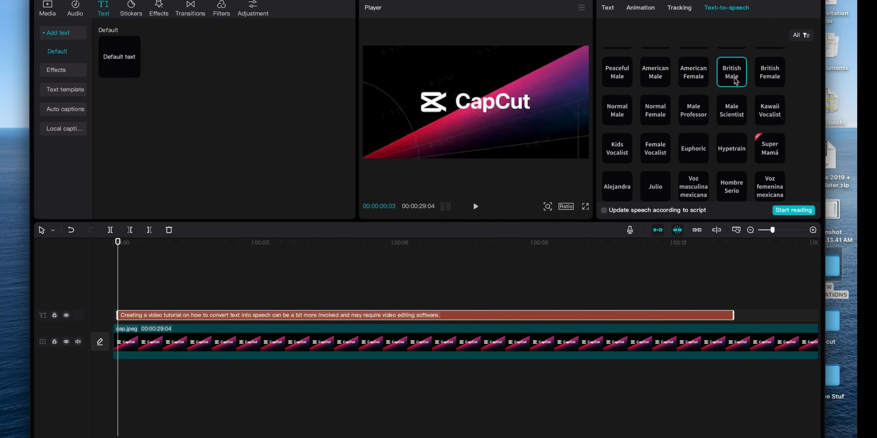
left_click(784, 210)
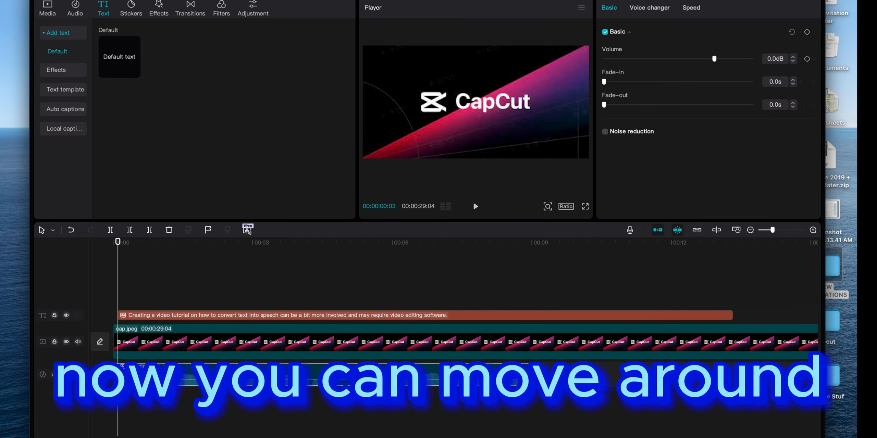
mouse_move(357, 373)
left_mouse_down()
mouse_move(529, 373)
mouse_move(350, 373)
left_mouse_up()
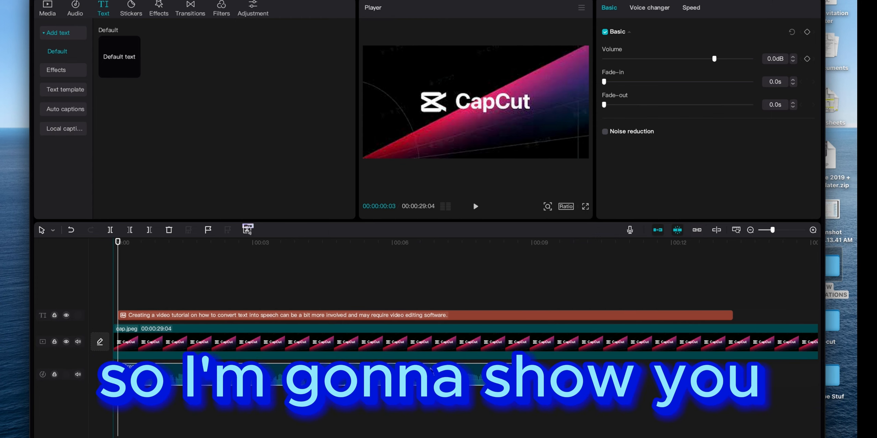
- Shorten the caption clip to the end of the speech audio and trim cap.jpeg to end at 00:00:09:11
left_click(730, 315)
left_click_drag(732, 315, 528, 322)
left_click(549, 249)
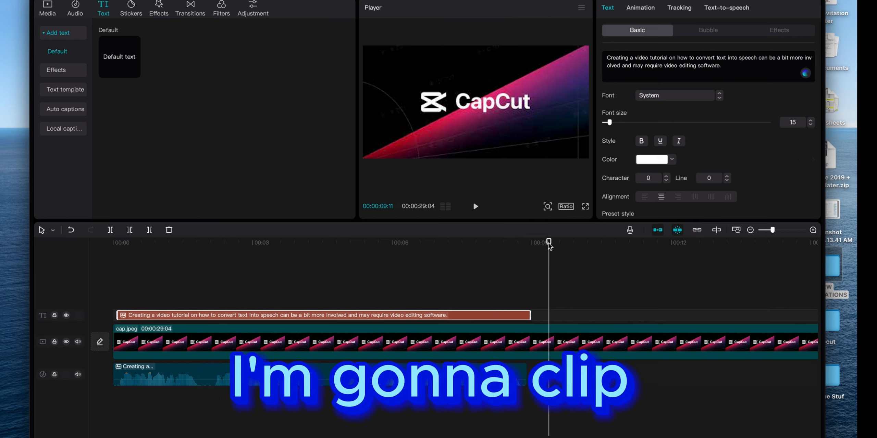
left_click(149, 230)
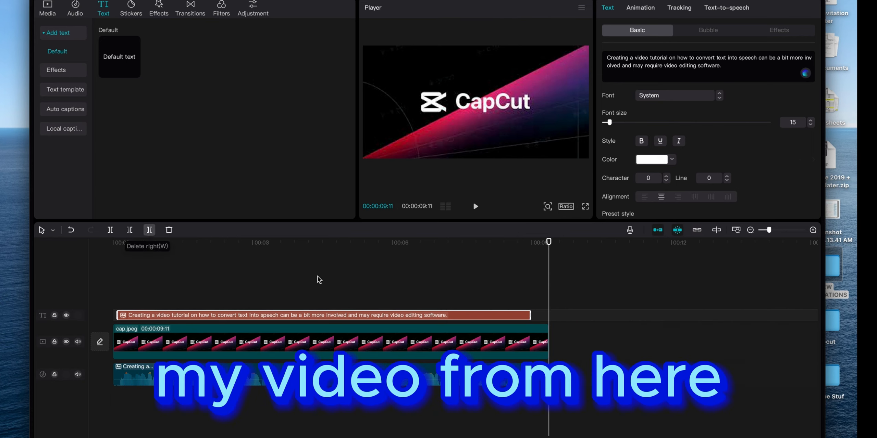
- Play the project from the beginning to check the generated speech, and pause the playback
left_click(117, 246)
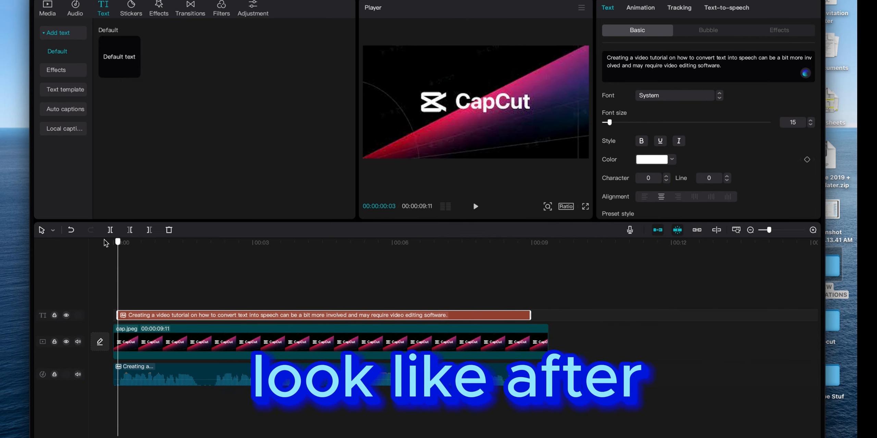
left_click(106, 243)
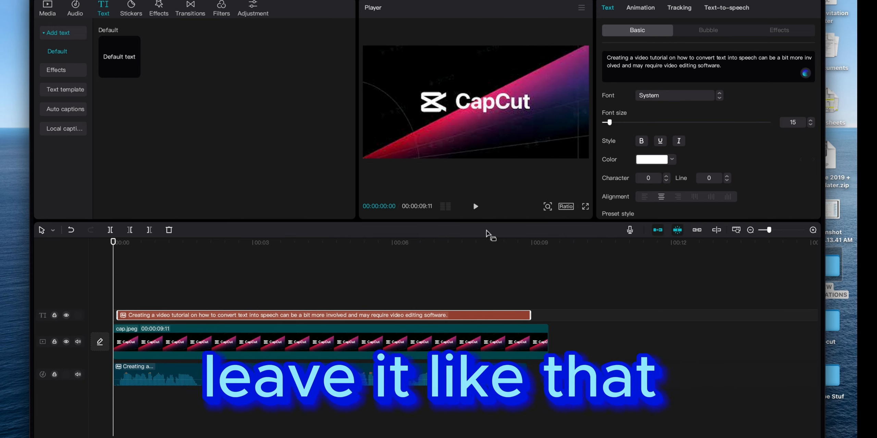
left_click(476, 208)
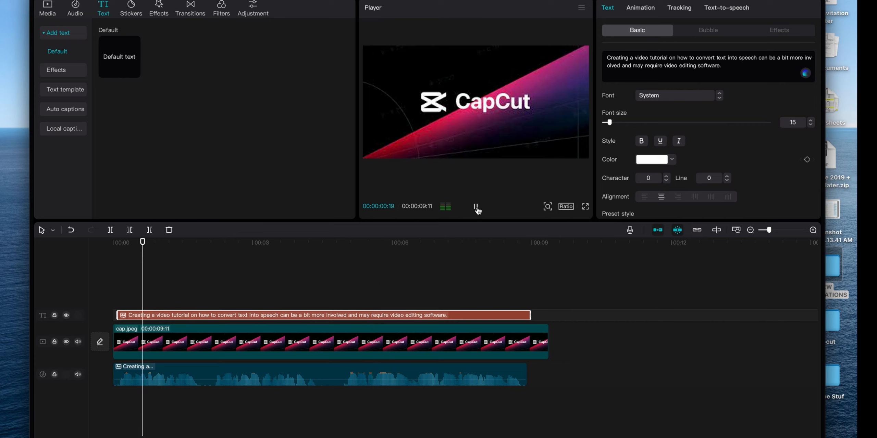
left_click(476, 208)
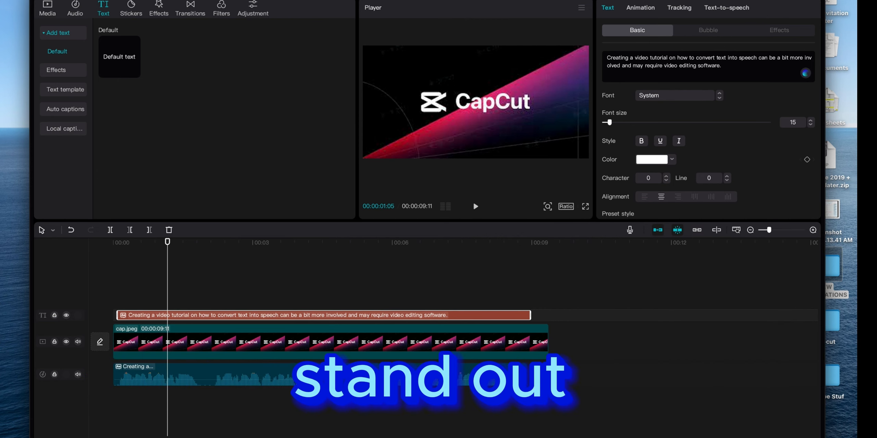
- Export the video as 0914 (1) to the Desktop folder and dismiss the sharing options
key("super+e")
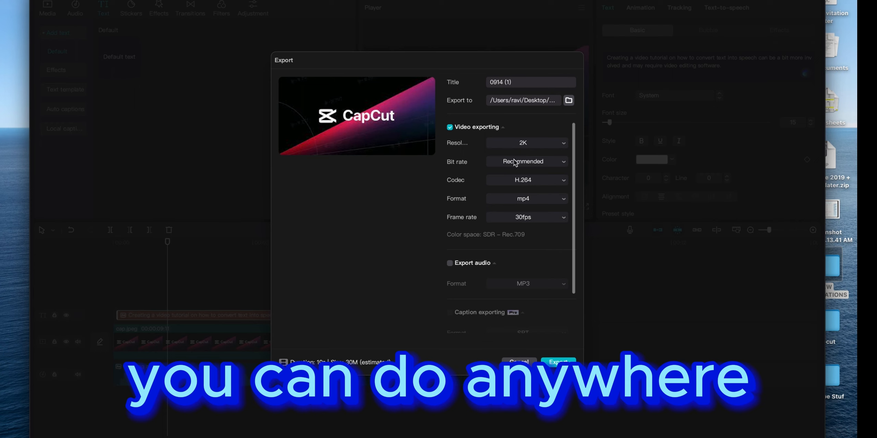
left_click(568, 101)
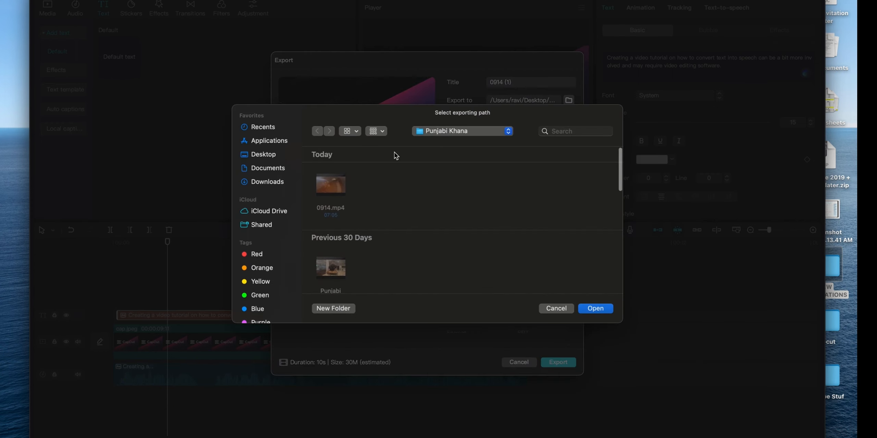
left_click(263, 155)
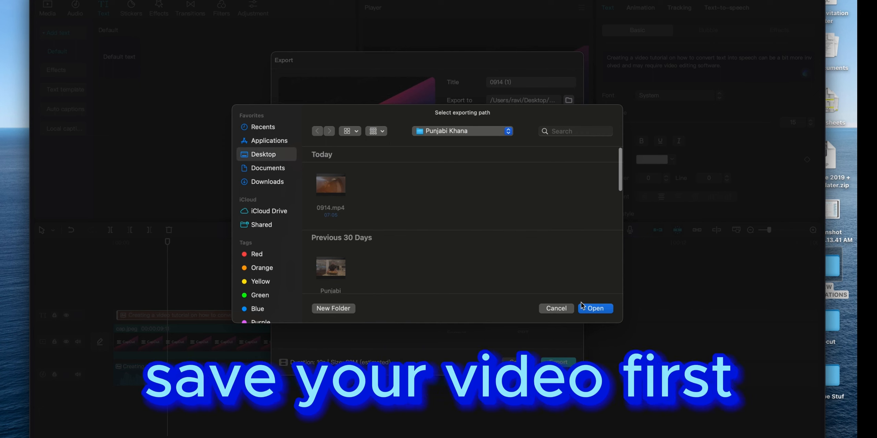
left_click(598, 309)
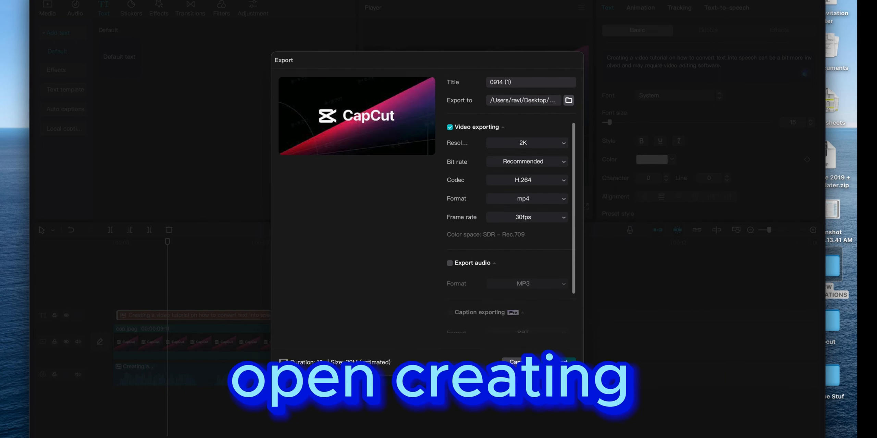
left_click(563, 363)
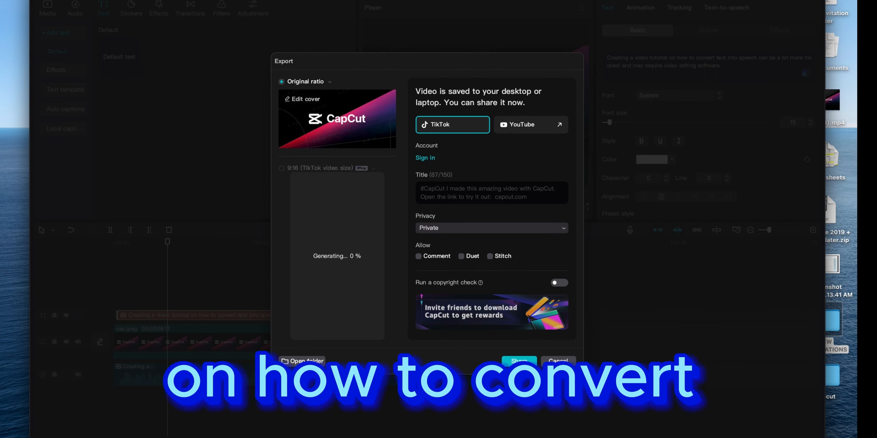
left_click(557, 361)
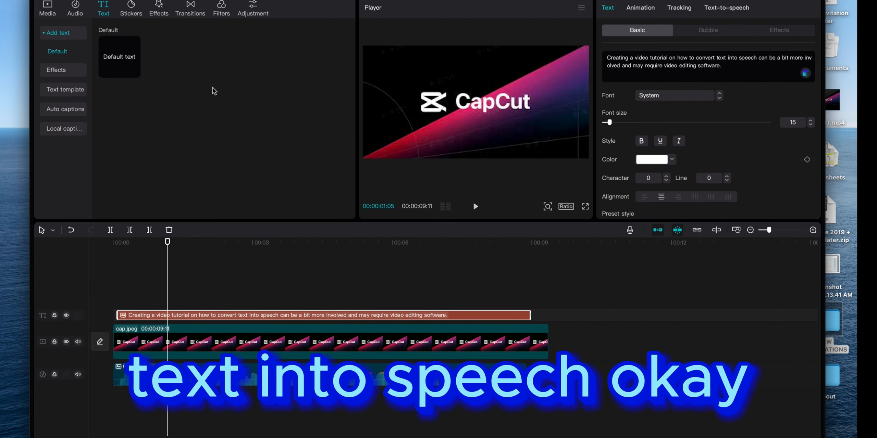
- Create a new project and confirm leaving the current one
left_click(42, 0)
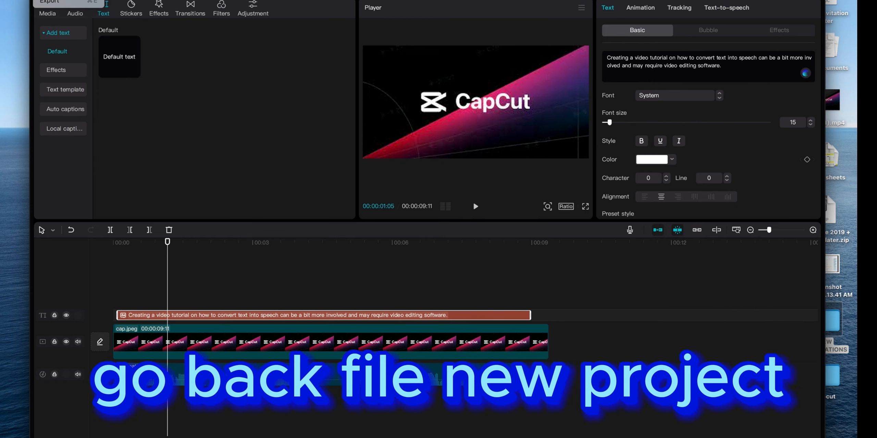
left_click(59, 0)
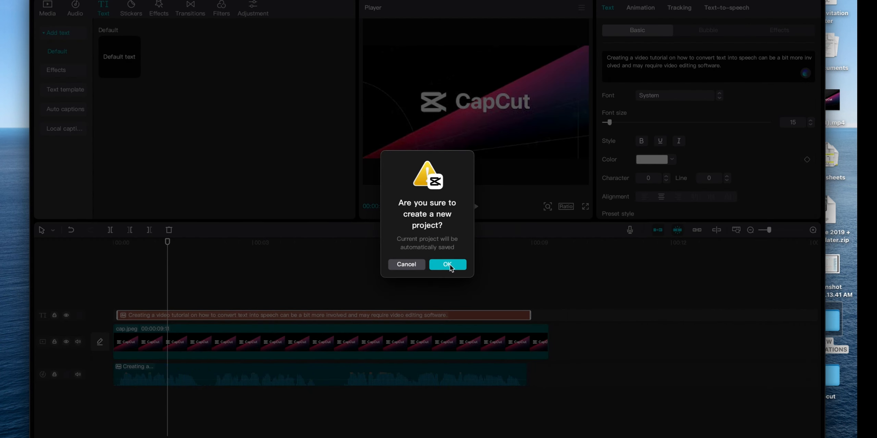
left_click(449, 265)
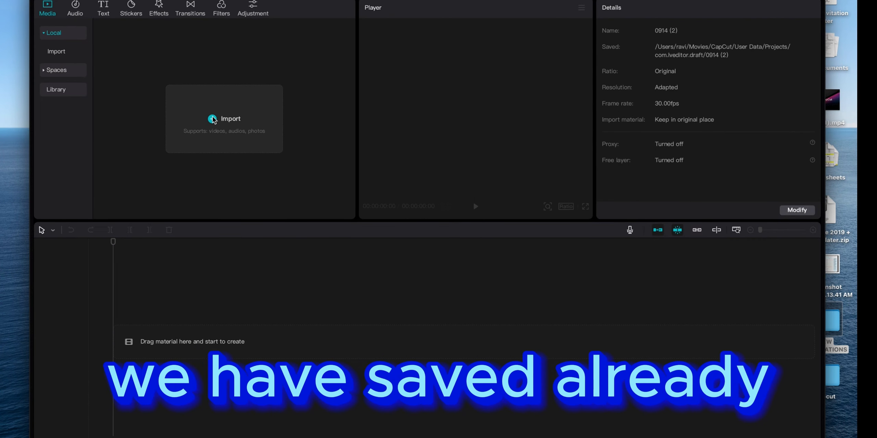
- Import 0914 (1).mp4 from the Desktop onto the timeline and briefly play its opening to check the speech
left_click(213, 119)
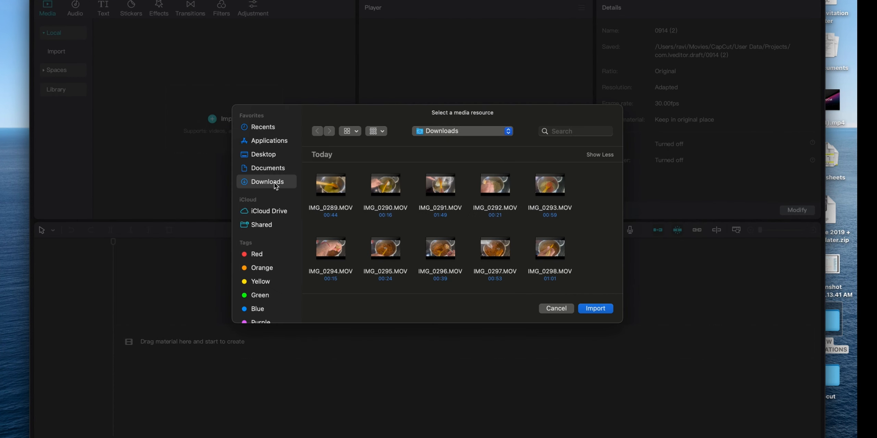
left_click(261, 154)
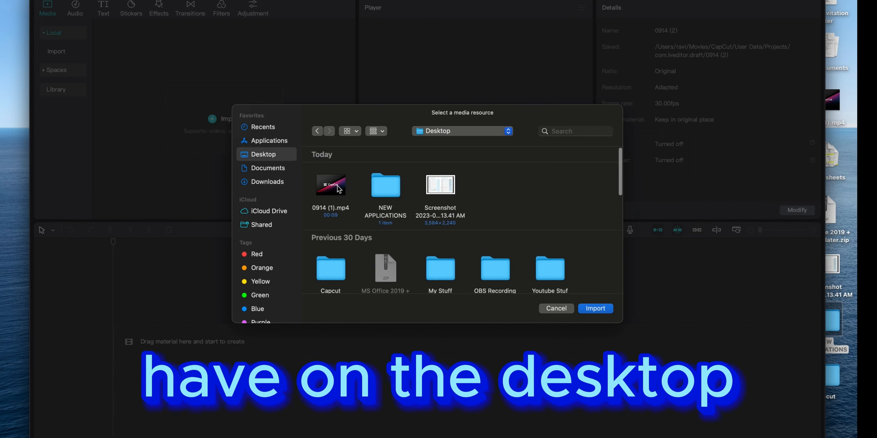
left_click(604, 311)
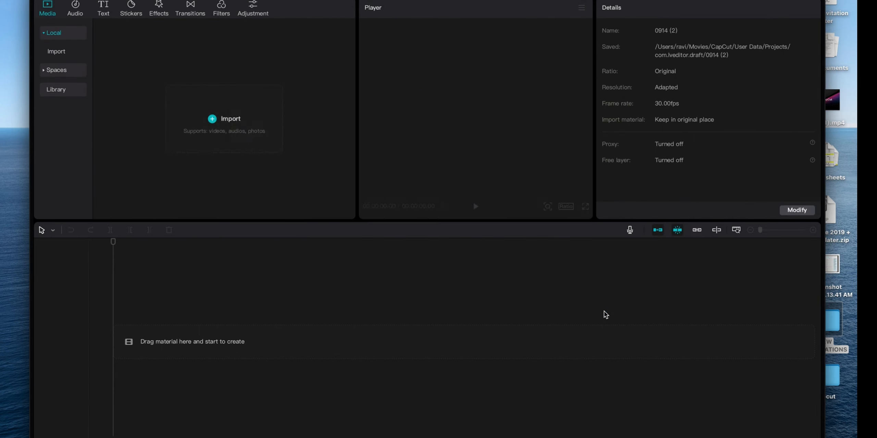
left_click_drag(148, 97, 144, 347)
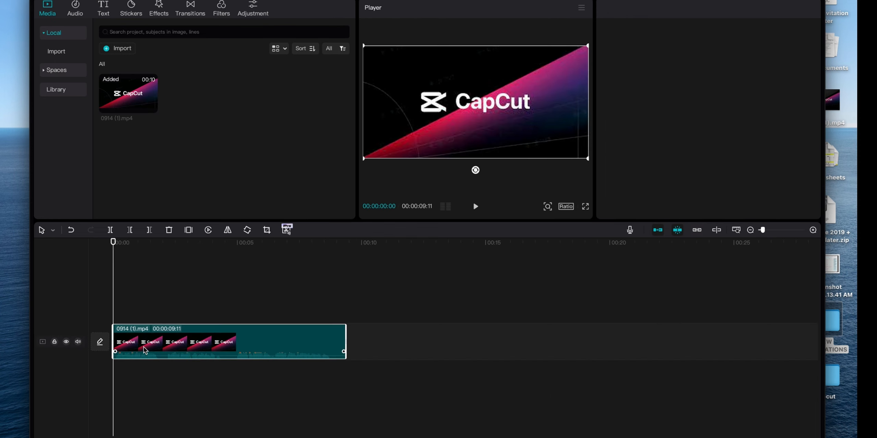
left_click(478, 208)
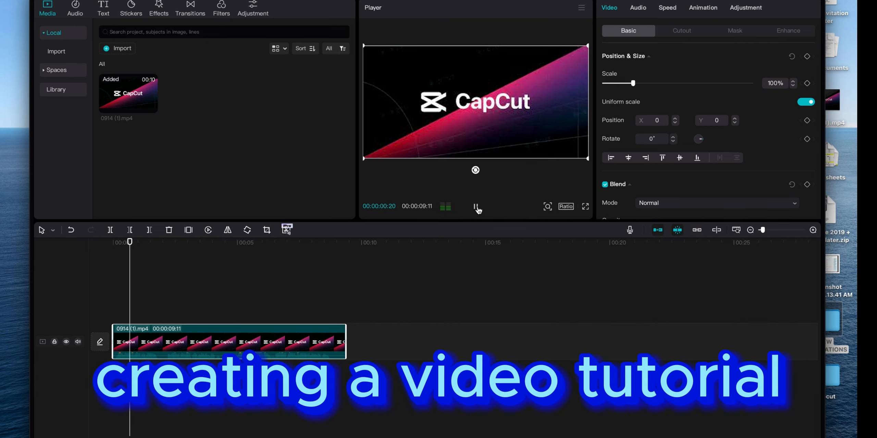
left_click(477, 209)
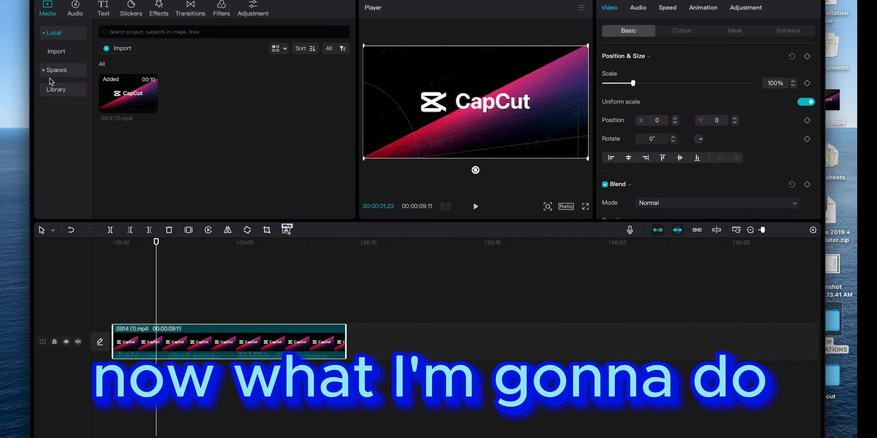
- Generate English auto captions from the speech in the 0914 (1).mp4 clip
left_click(102, 12)
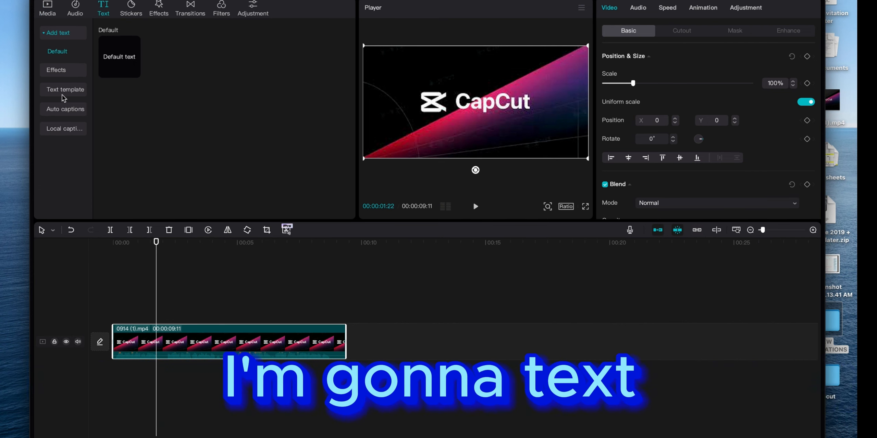
left_click(62, 112)
left_click(246, 173)
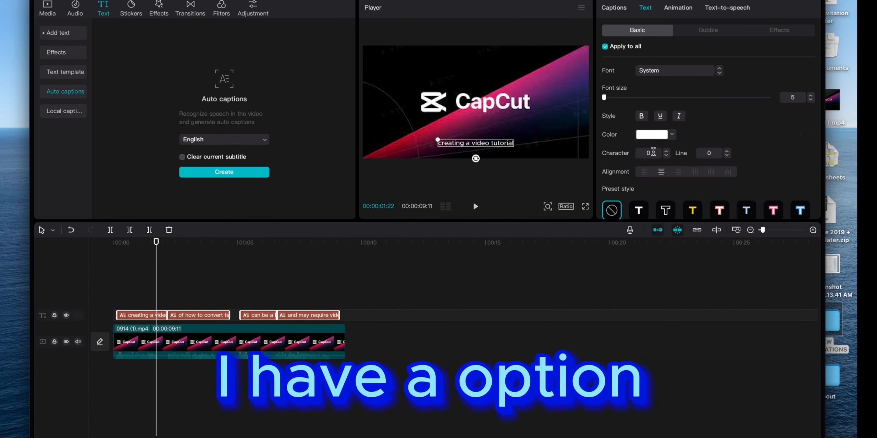
- Apply the black text with white outline preset style to all captions and enlarge their scale to more than double
scroll(696, 153, "down", 3)
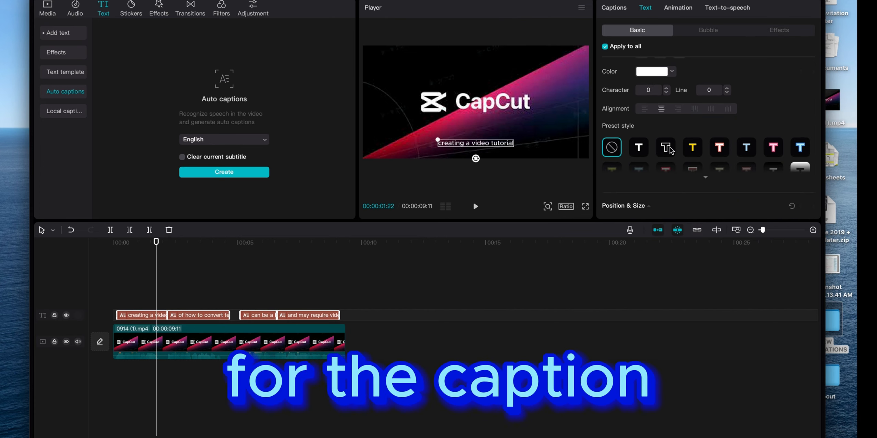
left_click(670, 146)
scroll(670, 146, "down", 5)
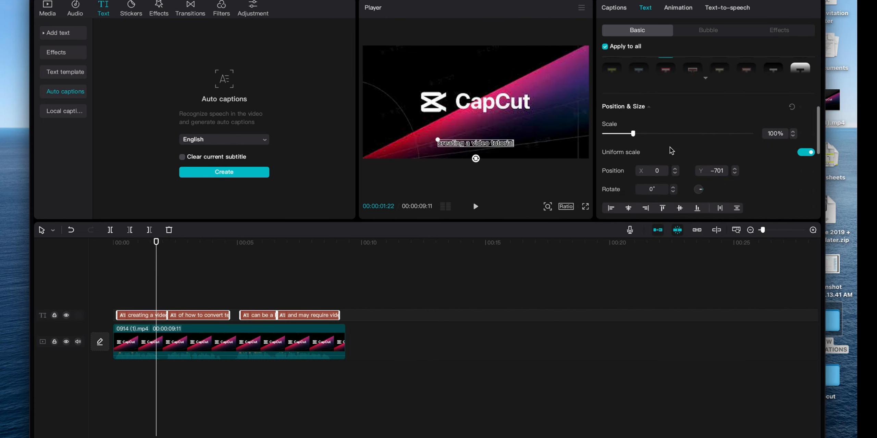
left_click_drag(637, 134, 672, 133)
- Increase the stroke thickness of all captions to 99
scroll(682, 174, "down", 5)
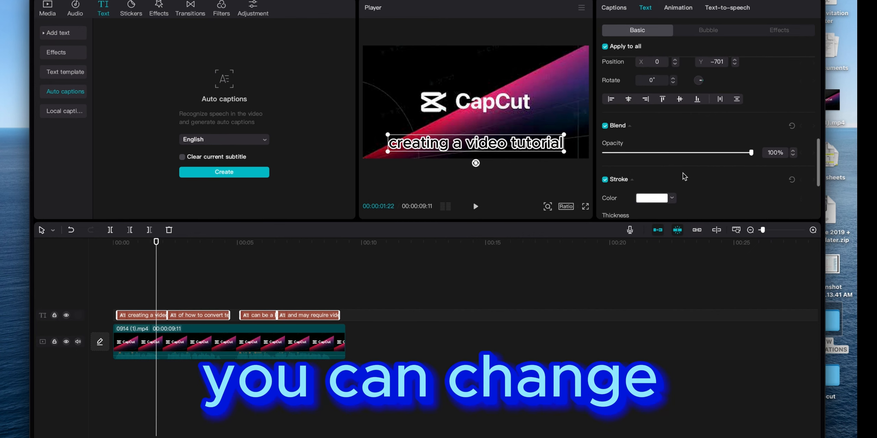
scroll(683, 173, "down", 2)
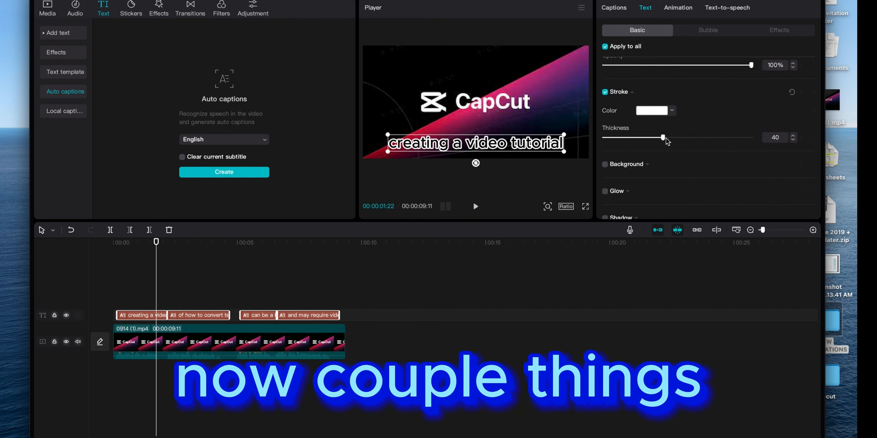
left_click_drag(666, 138, 749, 141)
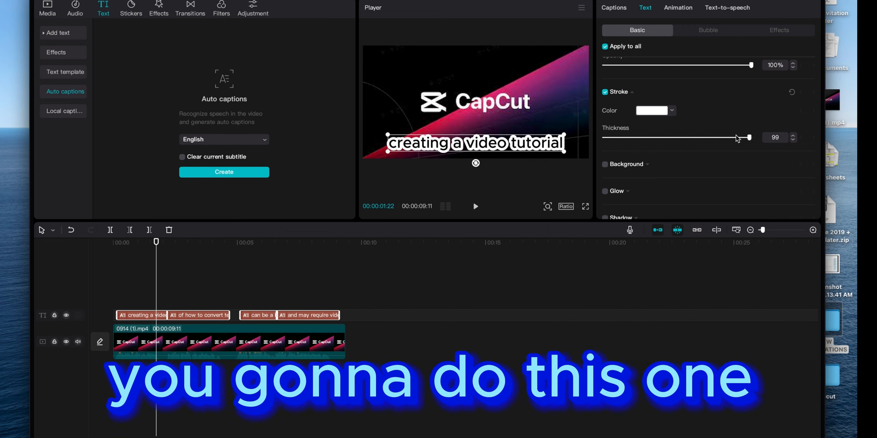
- Split the caption "creating a video tutorial" into "creating", "a video" and "tutorial"
scroll(610, 33, "up", 7)
left_click(614, 7)
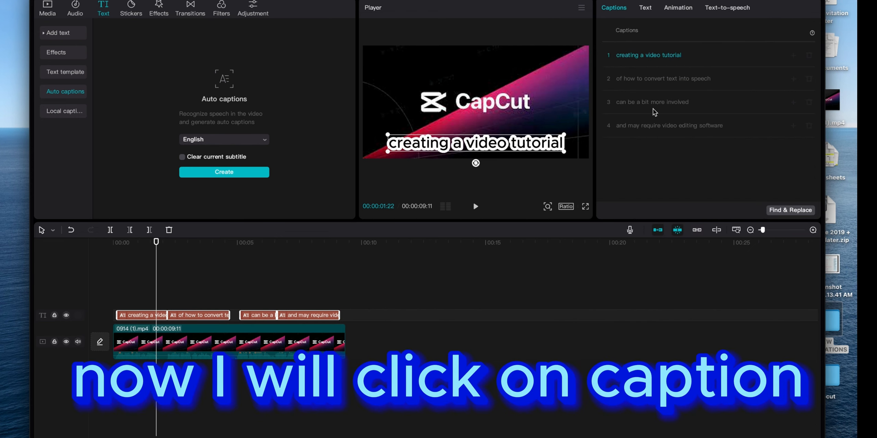
left_click(640, 56)
key("Return")
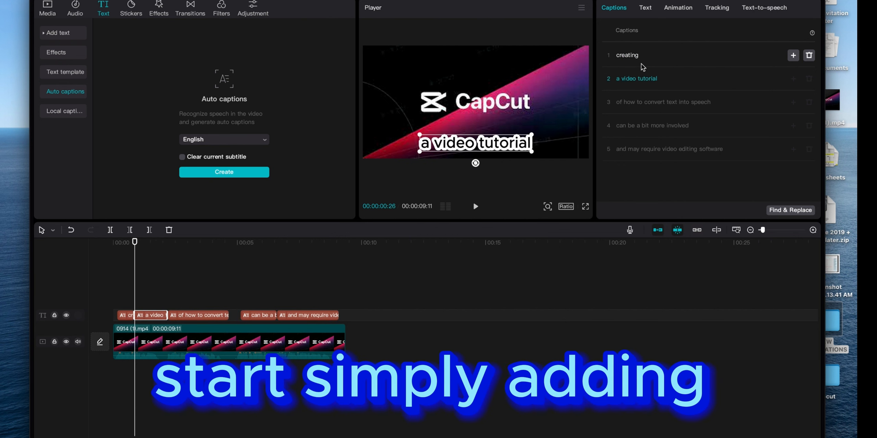
left_click(637, 81)
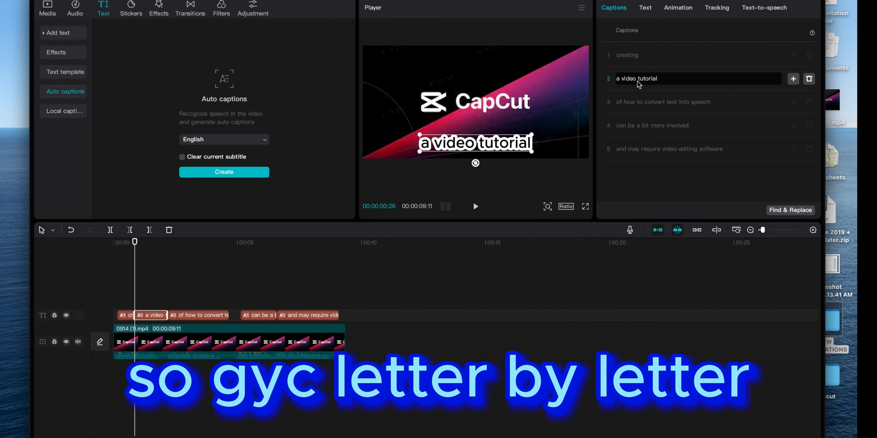
key("Return")
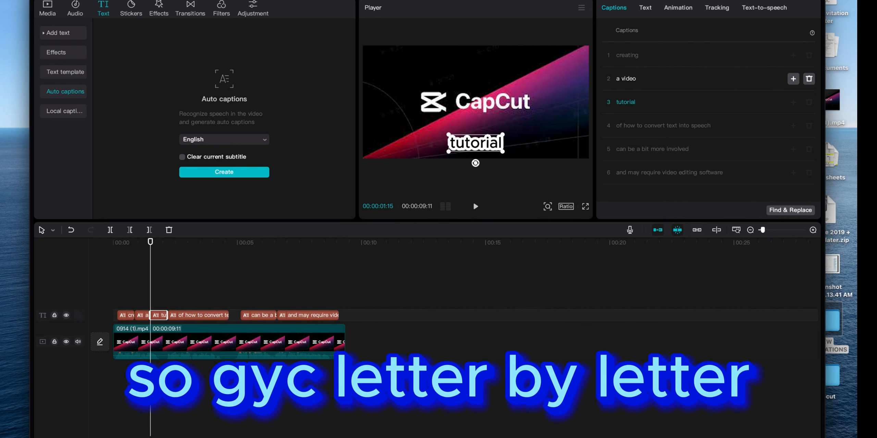
- Split the caption "of how to convert text into speech" into "of how", "to convert", "text into" and "speech"
left_click(637, 127)
key("Return")
left_click(644, 150)
key("Return")
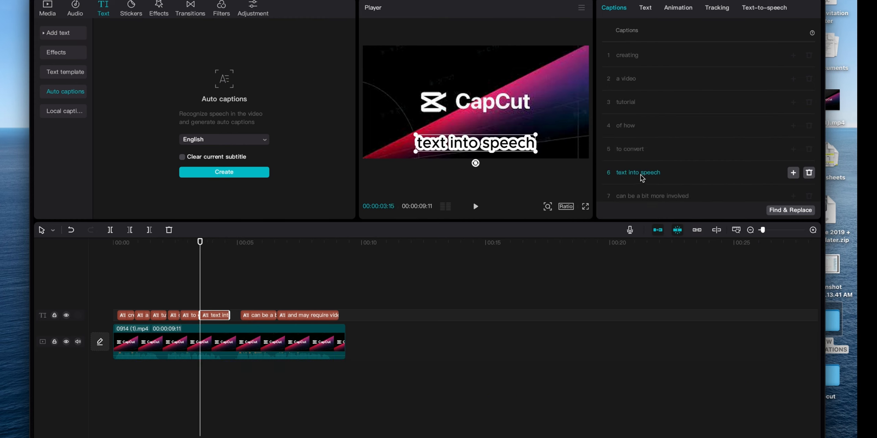
left_click(640, 175)
key("Return")
- Split the caption "can be a bit more involved" into "can be", "a bit", "more" and "involved"
left_click(635, 190)
key("Return")
left_click(633, 190)
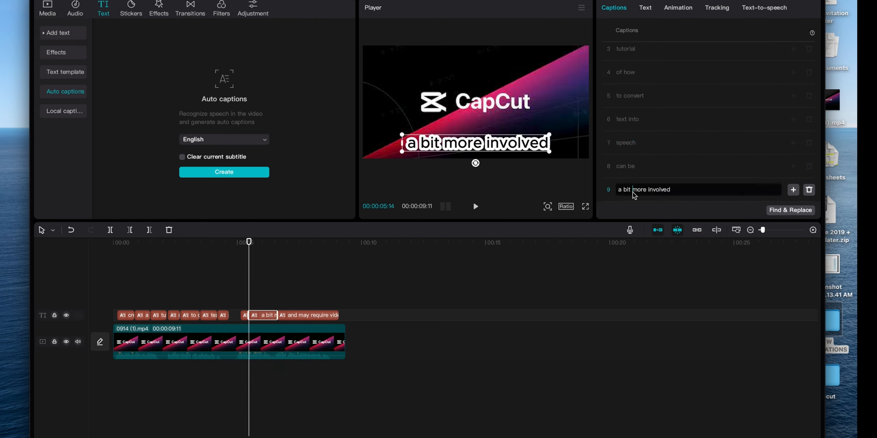
key("Return")
left_click(633, 190)
key("Return")
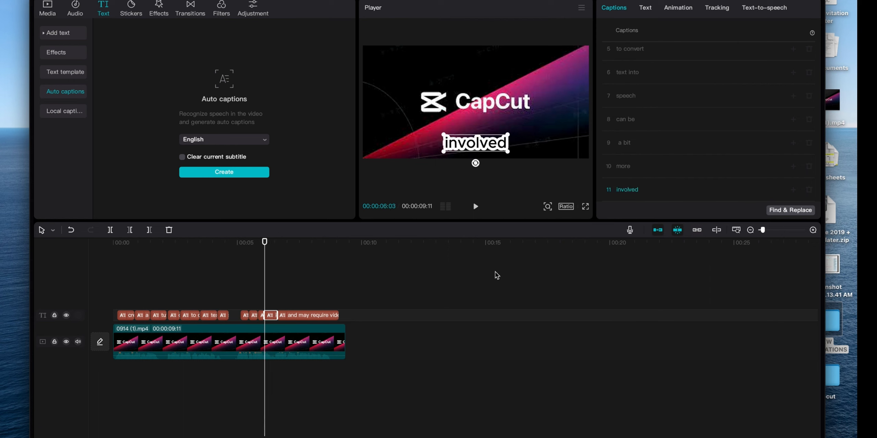
- Play the project from the timeline start to check the split captions
left_click_drag(264, 242, 95, 261)
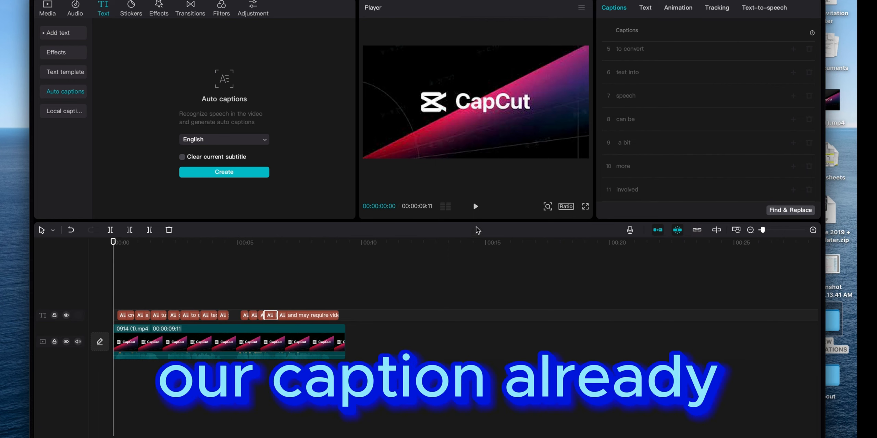
left_click(476, 207)
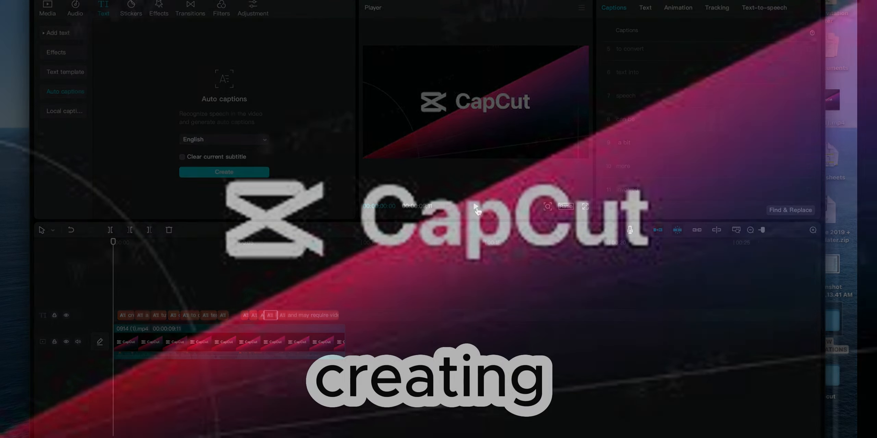